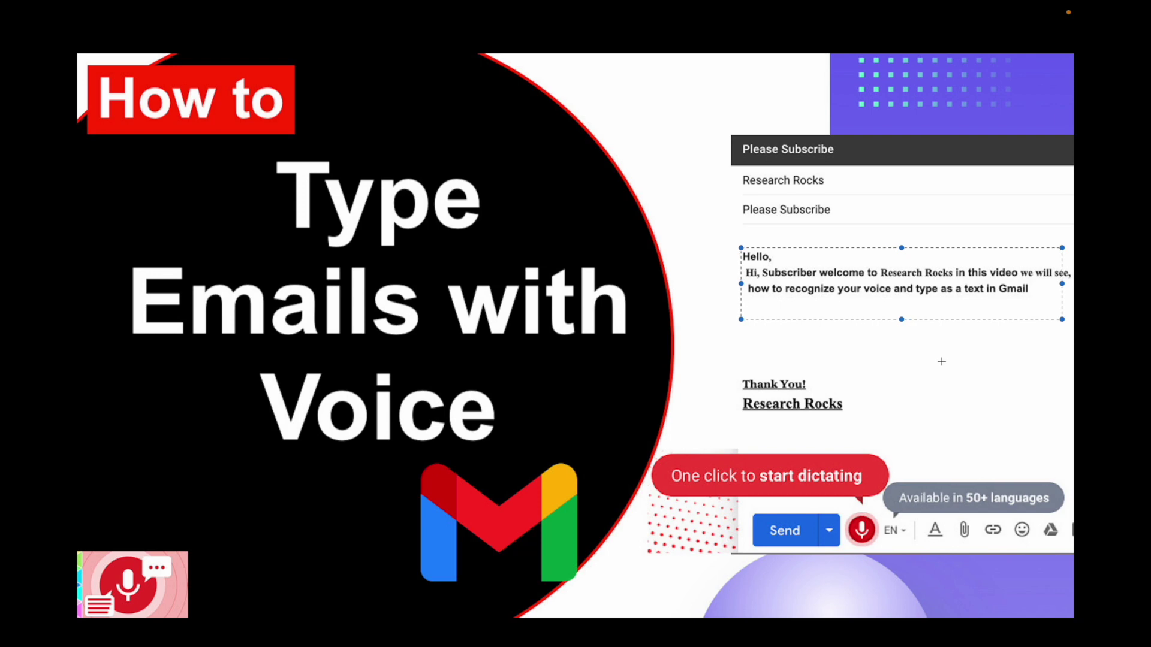
- Switch from the Research Rocks YouTube page to the Gmail inbox in a new tab
key(Tab)
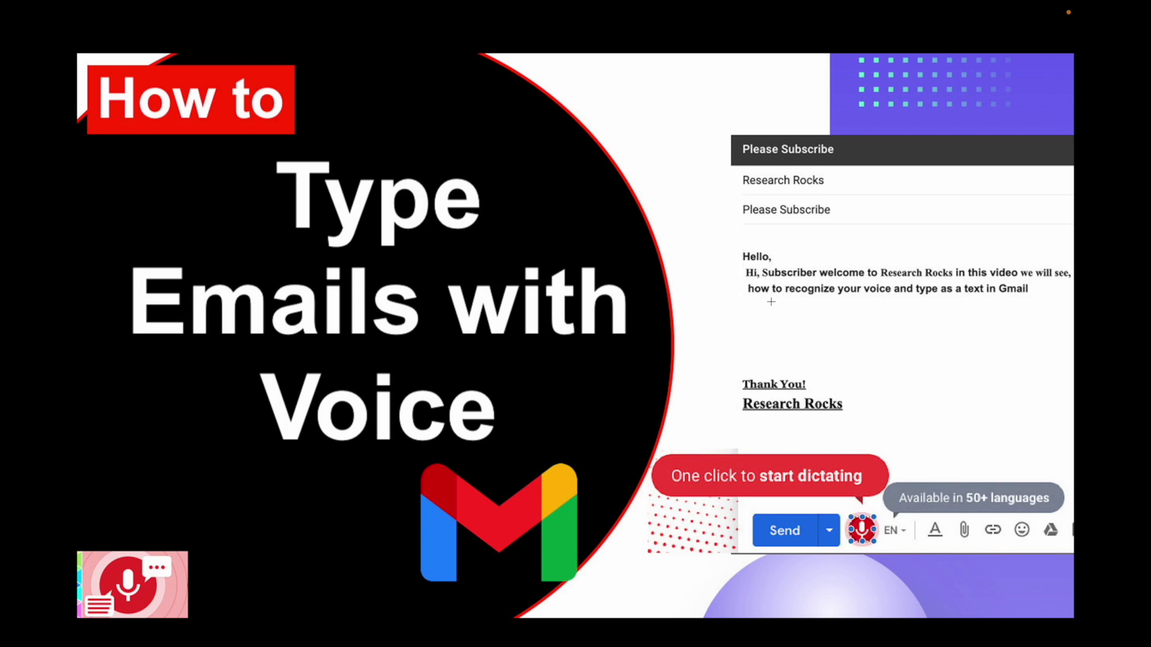
key(super+Tab)
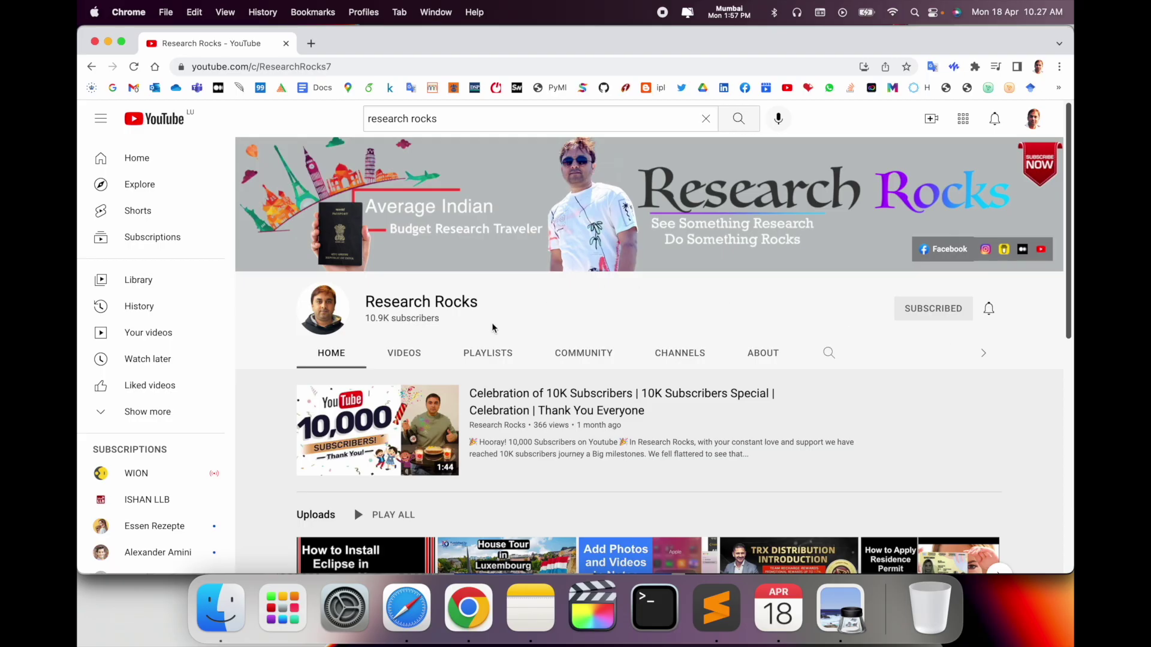
triple_click(417, 304)
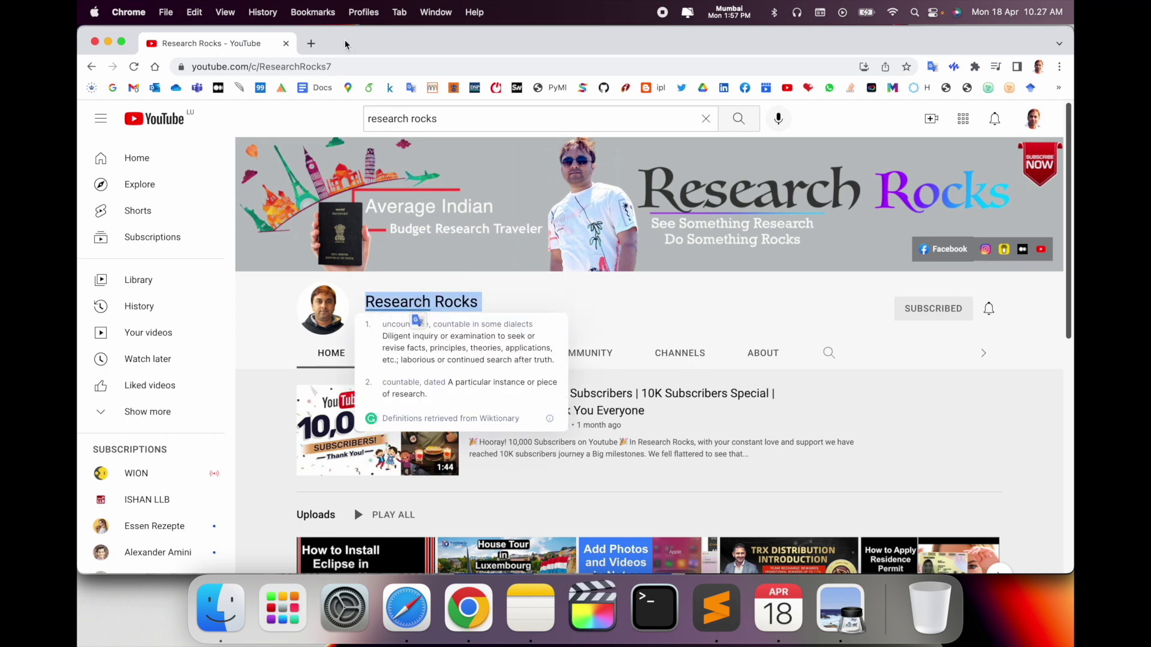
click(311, 43)
key(super+w)
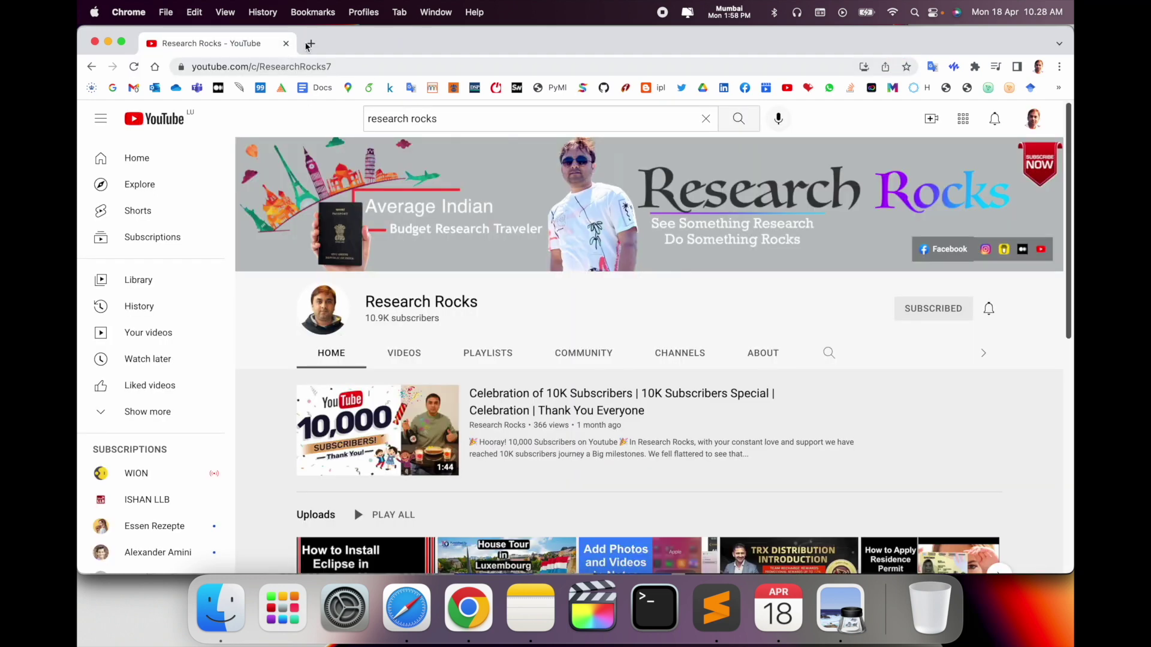
click(311, 43)
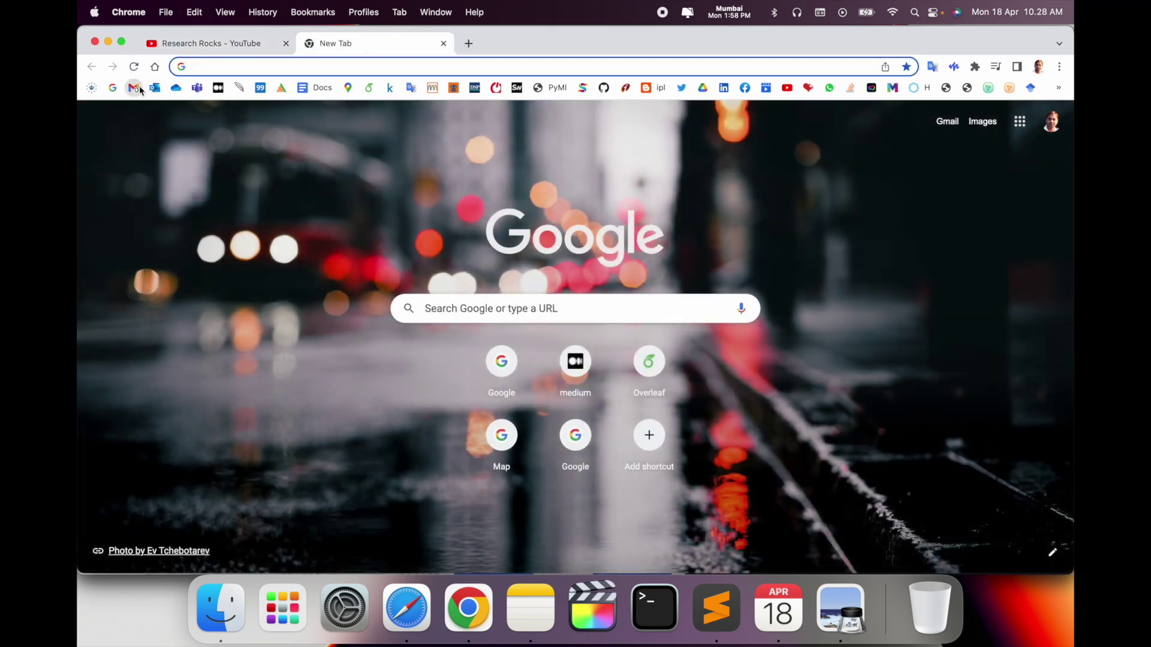
click(137, 87)
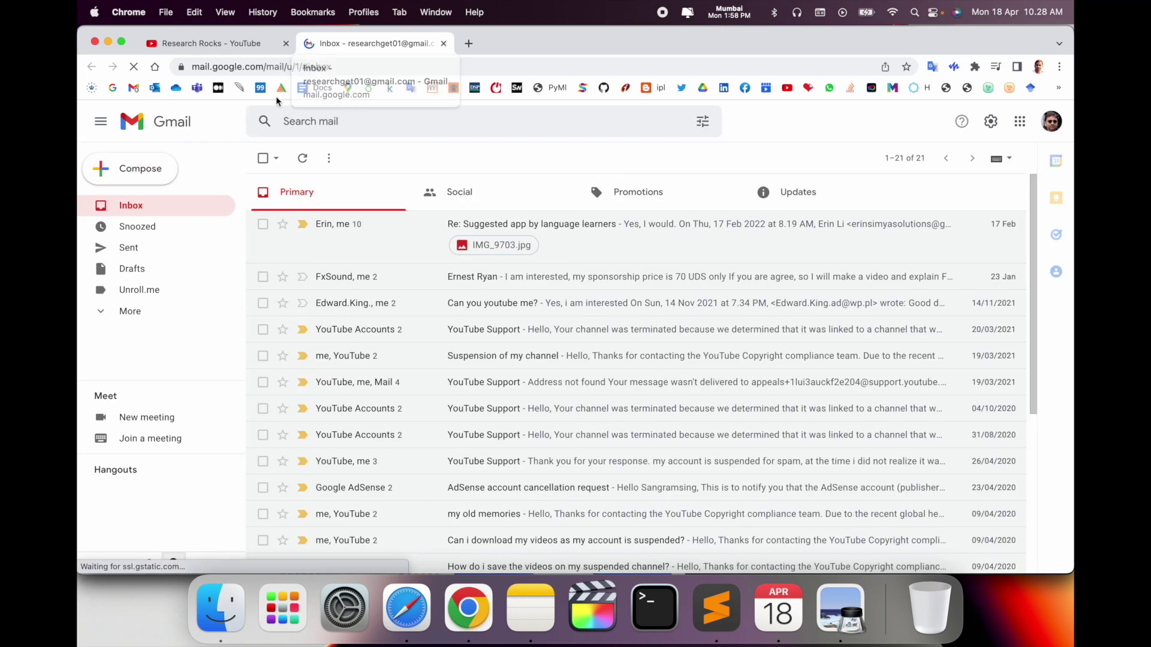
- Start a new Gmail message with 'Hello' in the body and open a blank tab
click(150, 173)
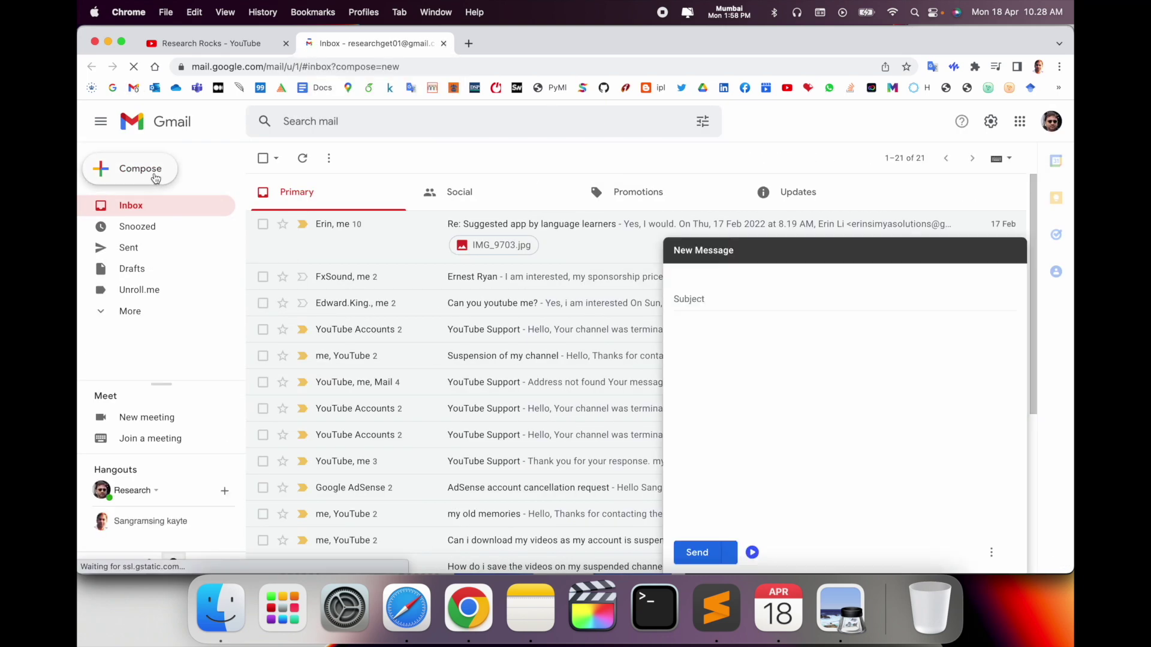
click(707, 326)
text(Hello)
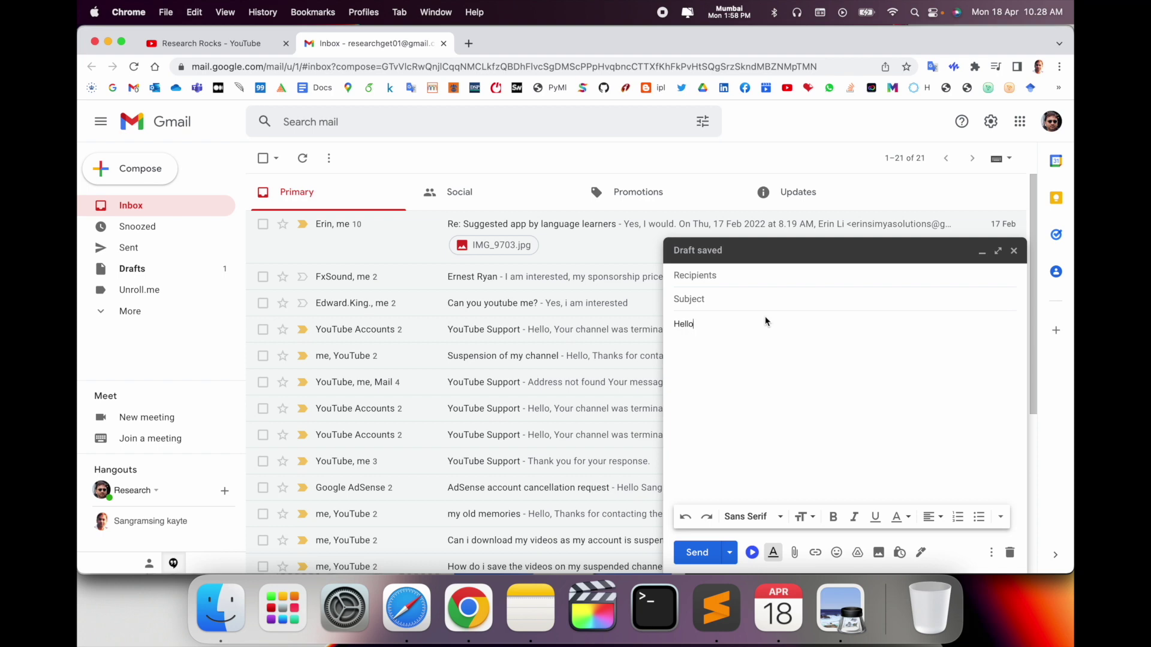
click(469, 43)
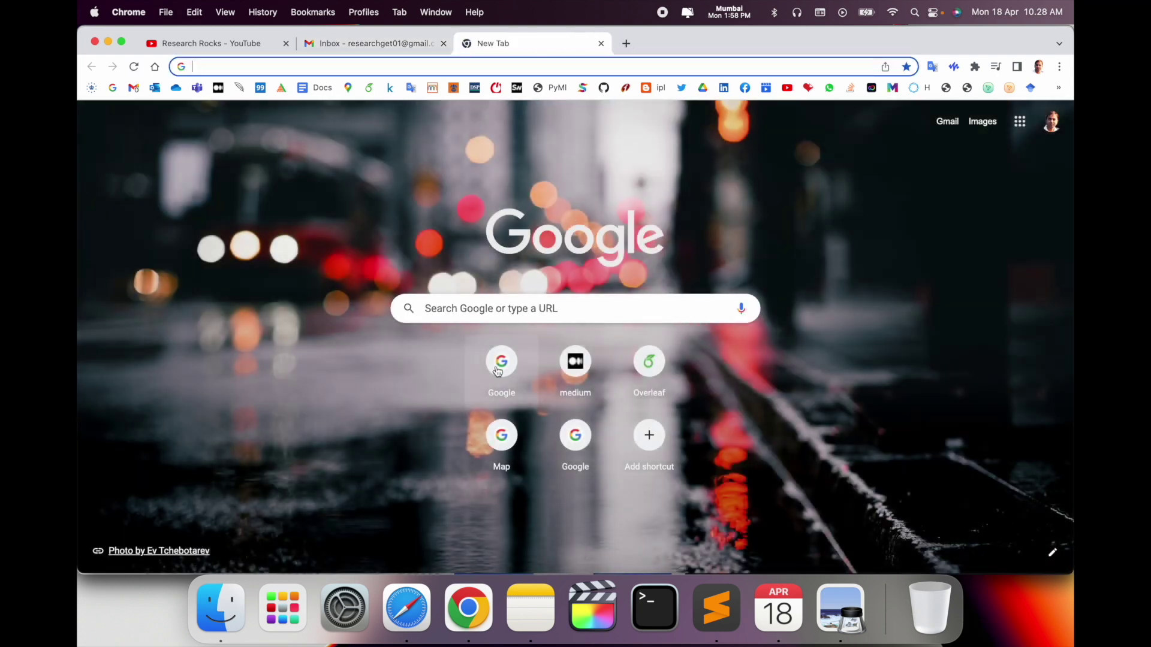
- Search Google for 'Dictation for Gmail' and add the extension from the Chrome Web Store
click(501, 360)
text(Dictation for Gmail)
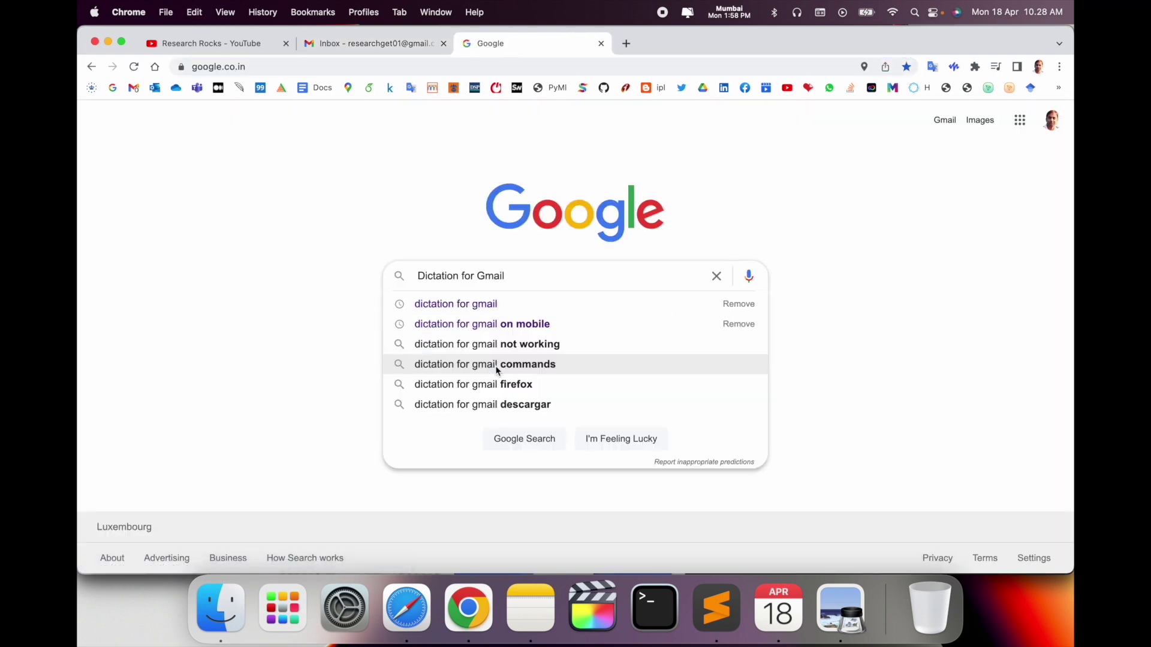
key(Return)
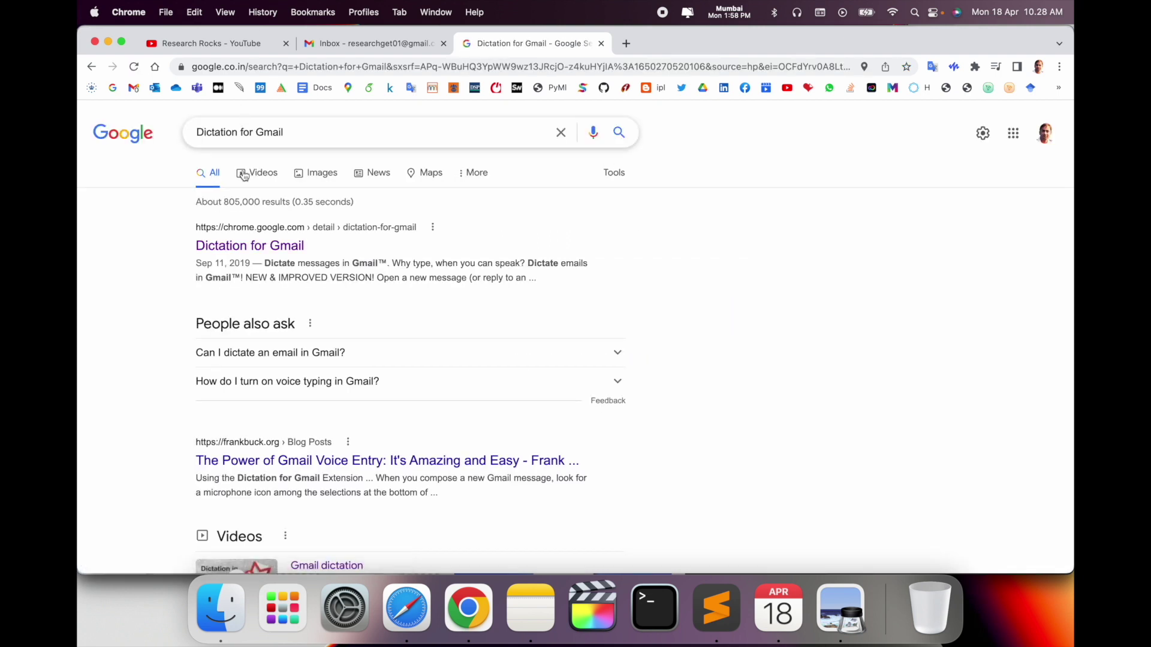
click(252, 248)
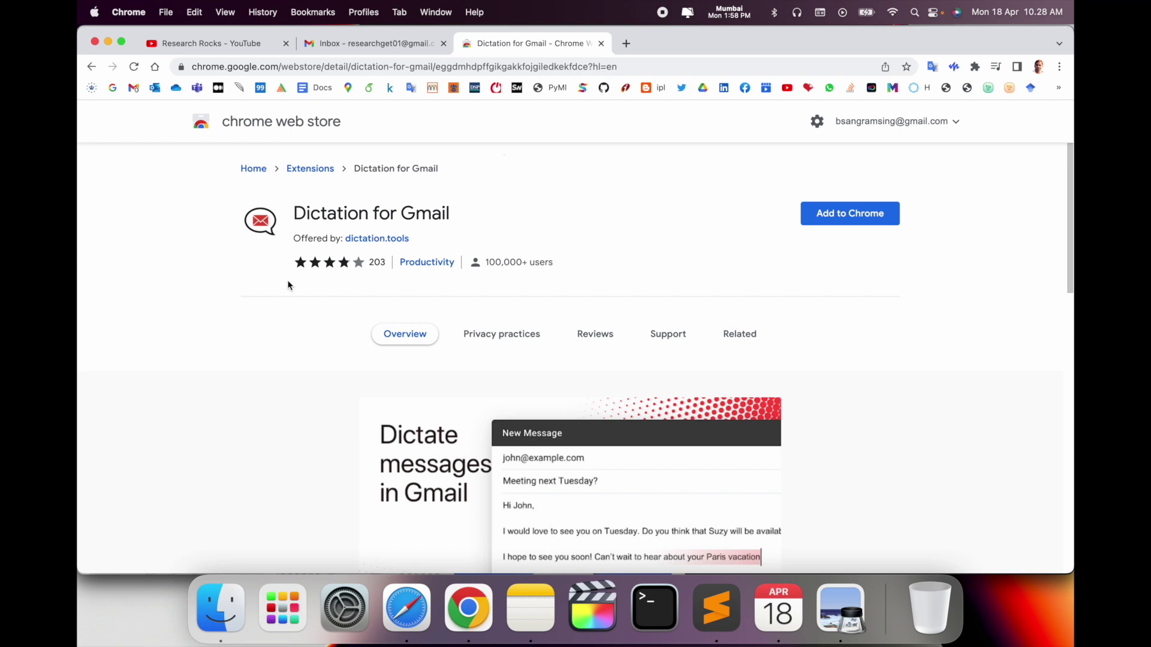
drag(362, 213, 499, 219)
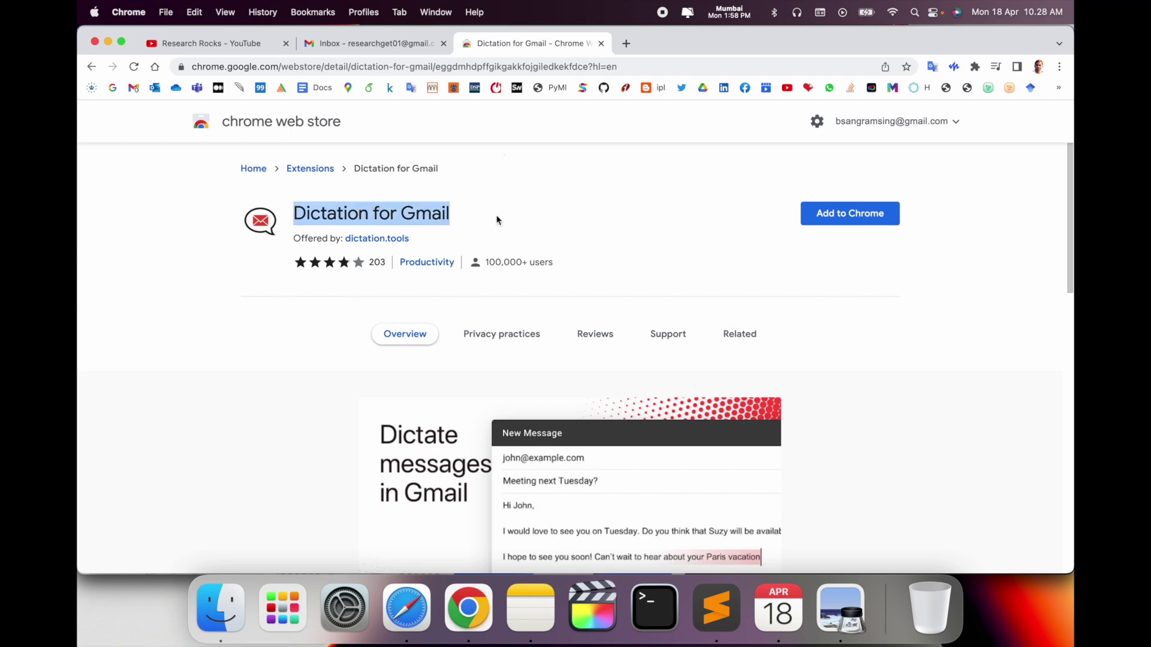
click(843, 214)
click(678, 339)
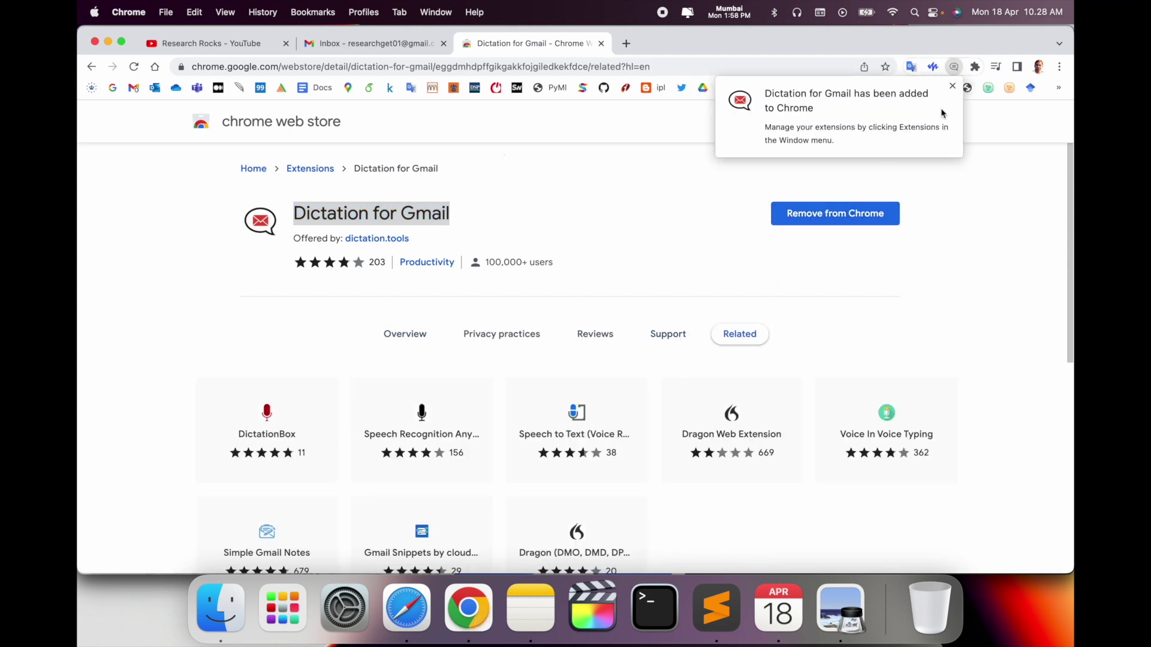
click(736, 215)
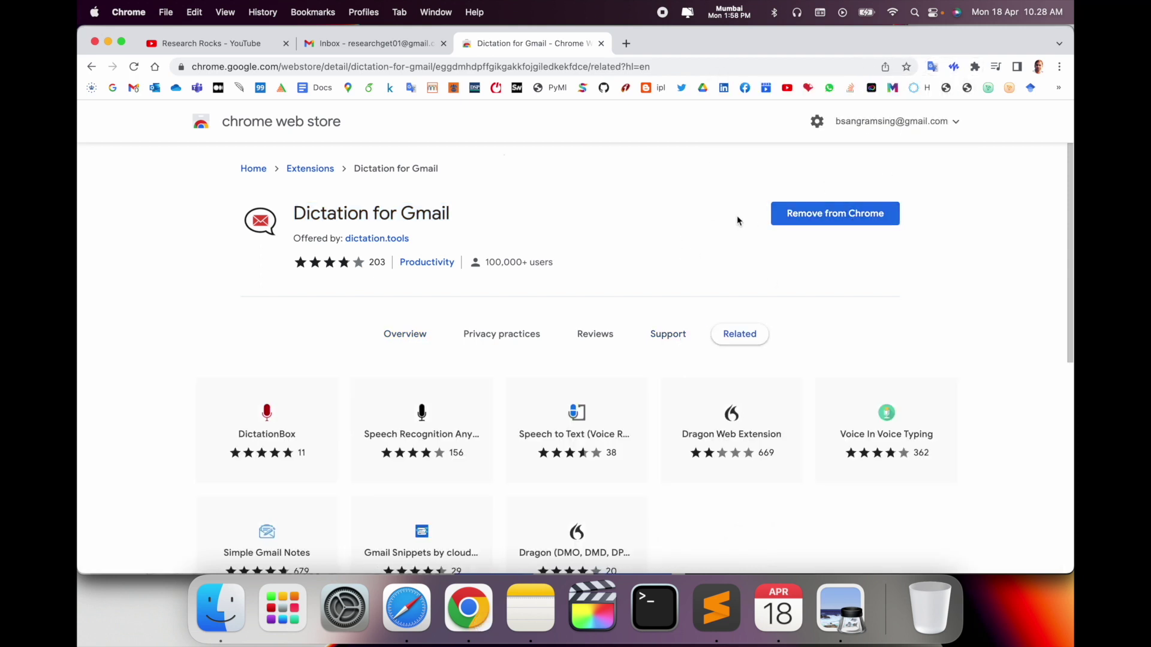
- Back in Gmail, close the Hello draft and start a new message
click(382, 43)
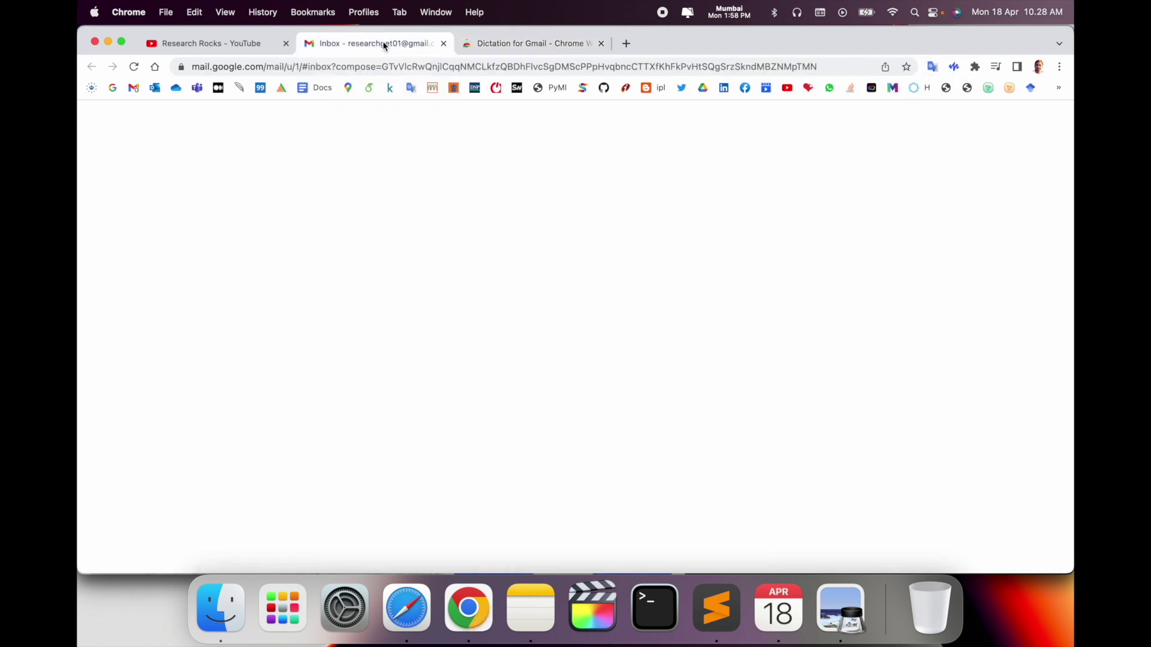
click(1014, 252)
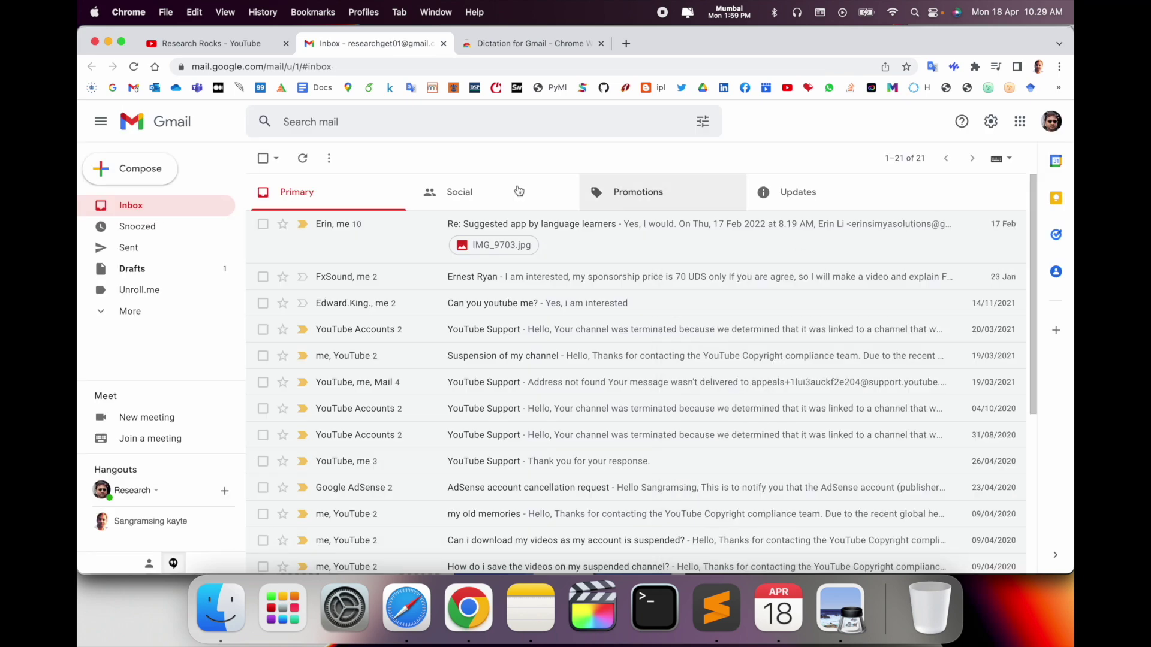
click(142, 71)
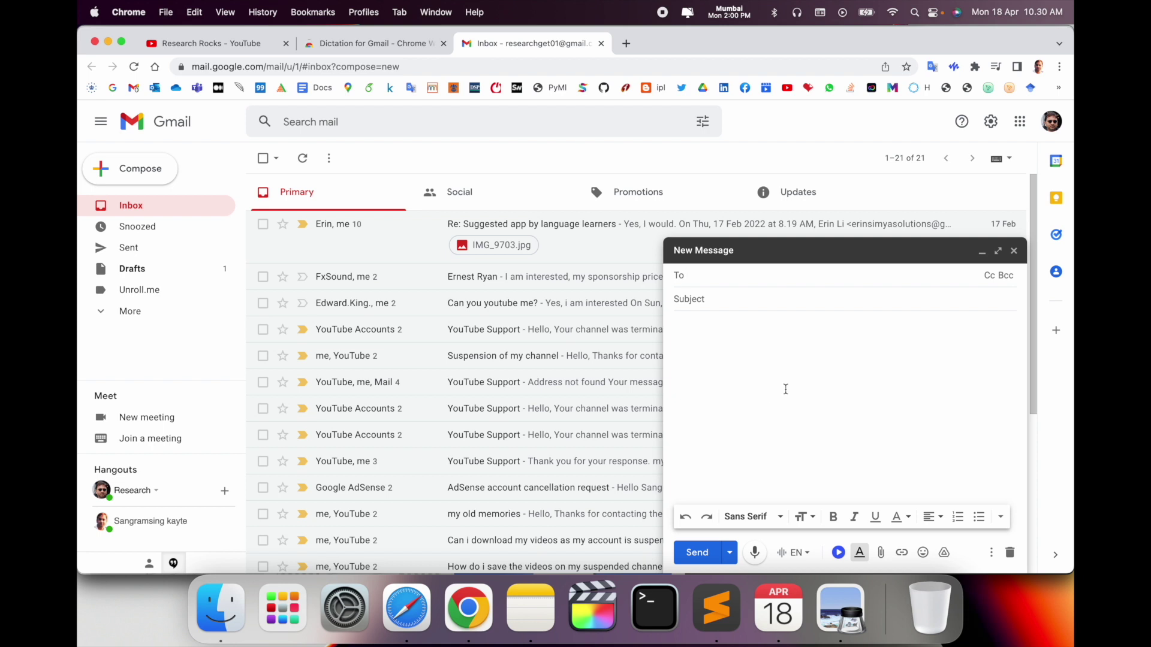
- Dictate an English paragraph ending 'so this is outstanding' into the message body
click(762, 557)
click(709, 332)
click(756, 554)
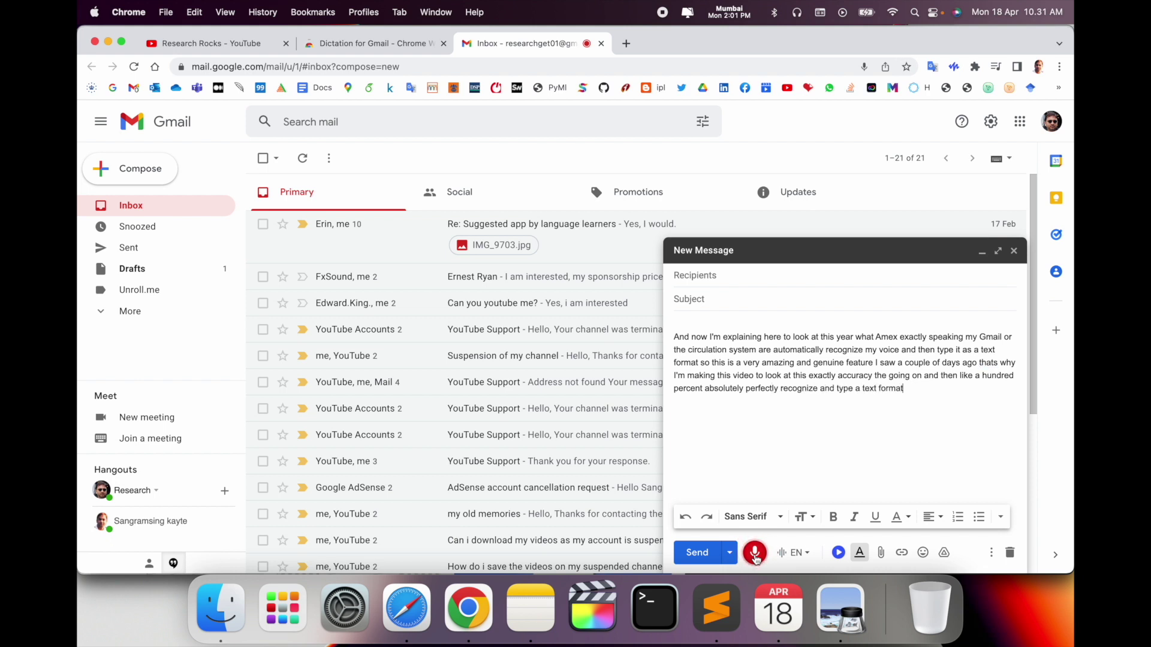
click(755, 556)
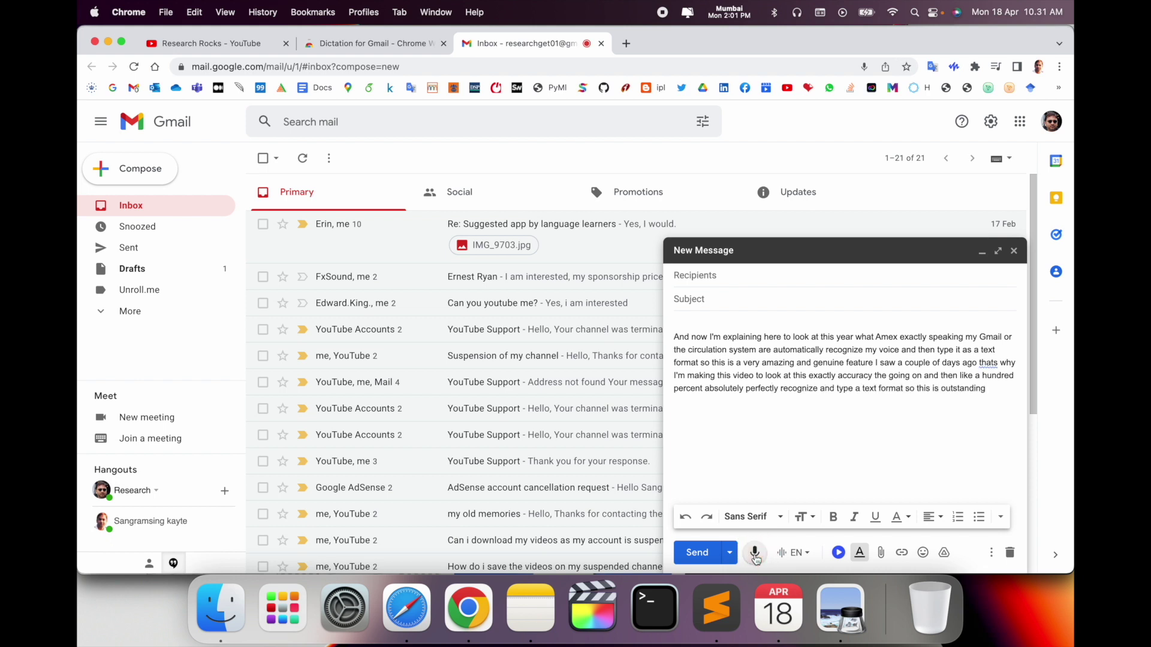
- Change the dictation language from EN to English - India, then to Hindi (HI)
click(800, 553)
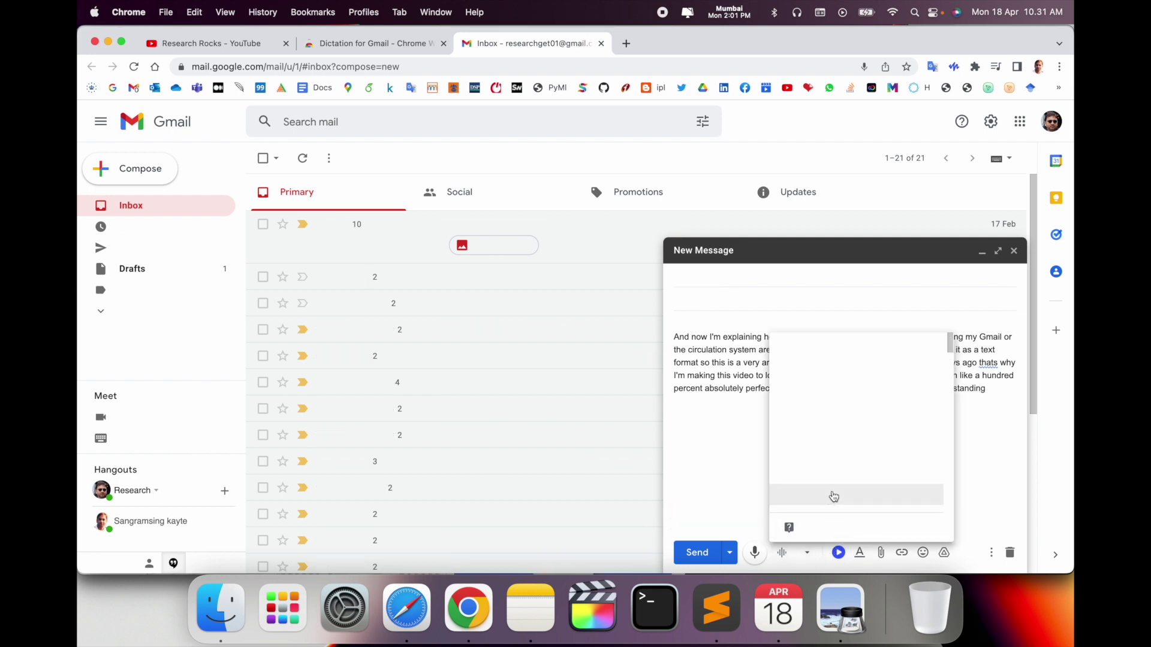
scroll(829, 497, down, 3)
scroll(829, 497, up, 3)
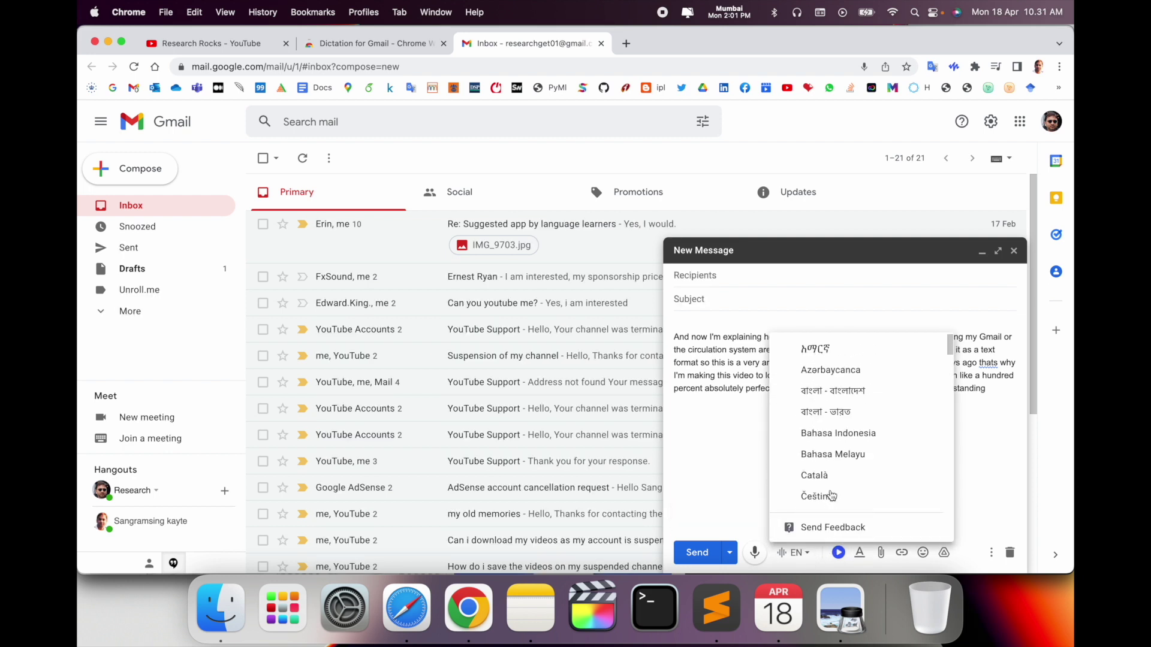
scroll(835, 417, up, 1)
scroll(835, 416, down, 3)
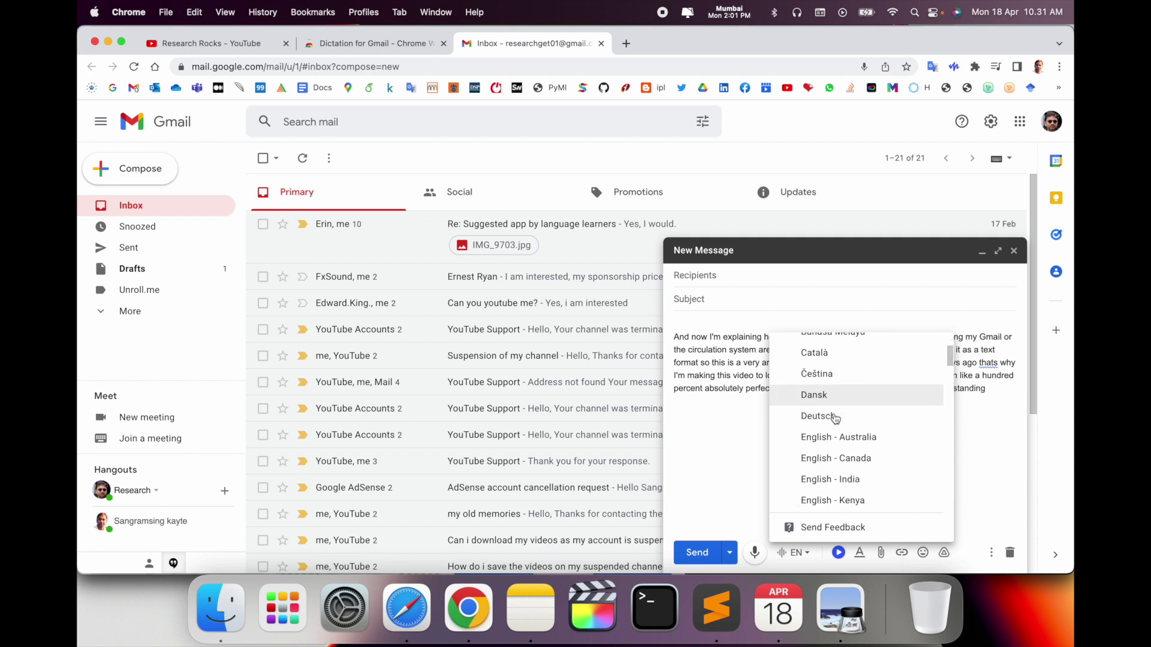
scroll(835, 416, down, 1)
scroll(835, 418, down, 2)
scroll(834, 420, down, 1)
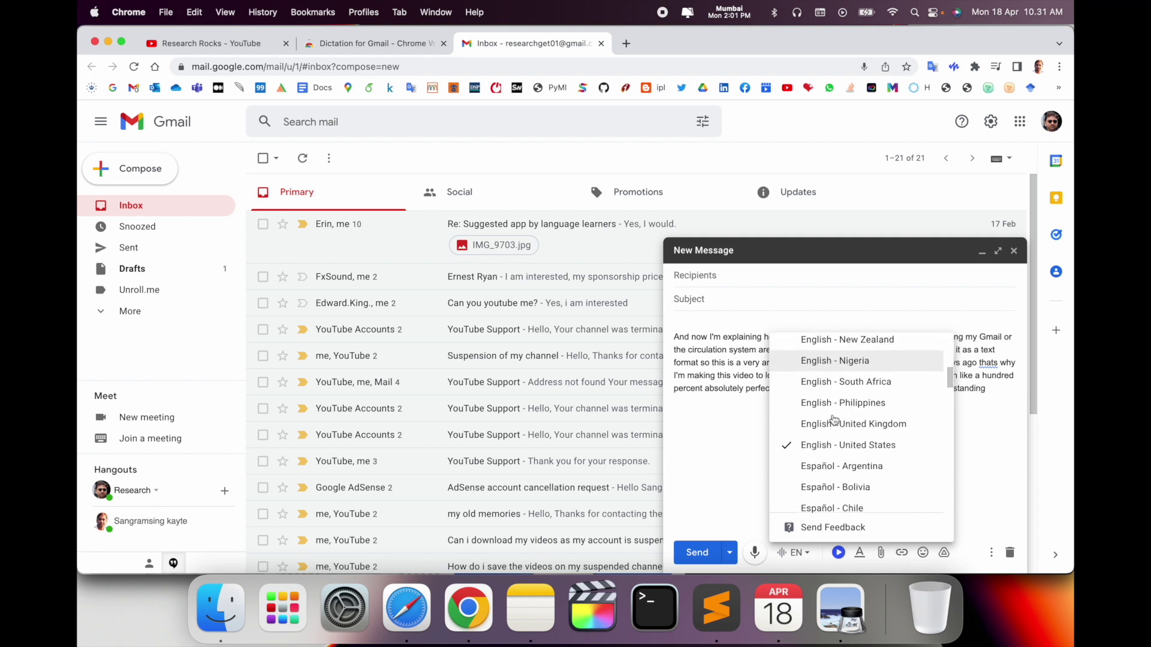
scroll(835, 420, down, 1)
scroll(866, 452, down, 1)
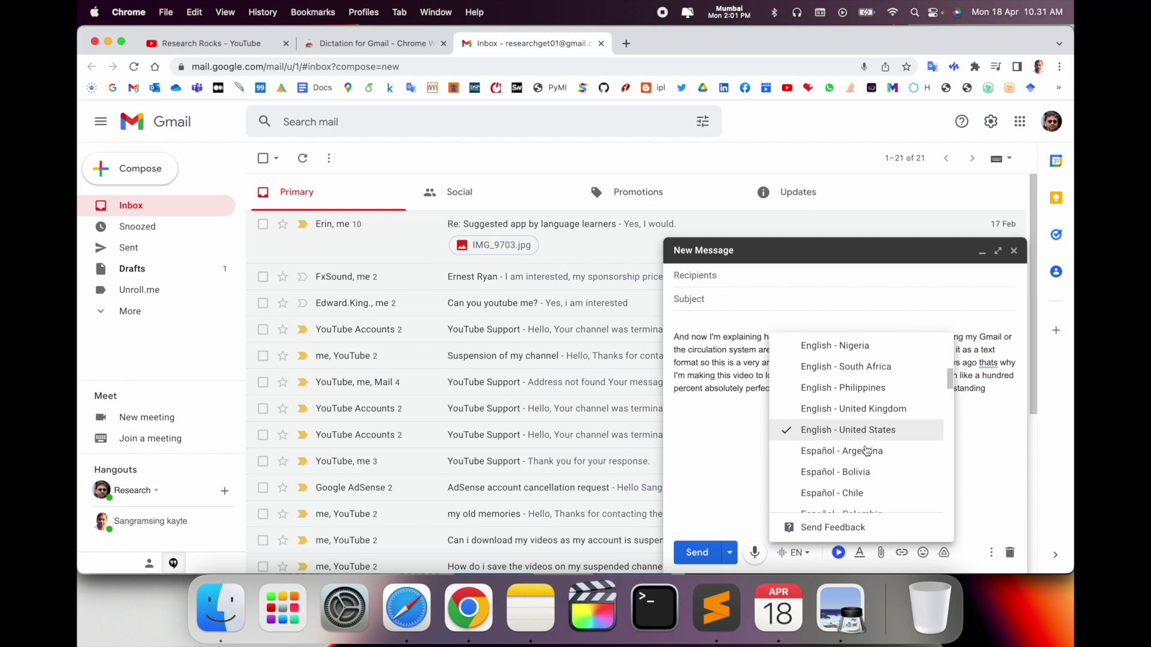
scroll(867, 452, down, 3)
scroll(864, 442, up, 2)
scroll(864, 450, up, 1)
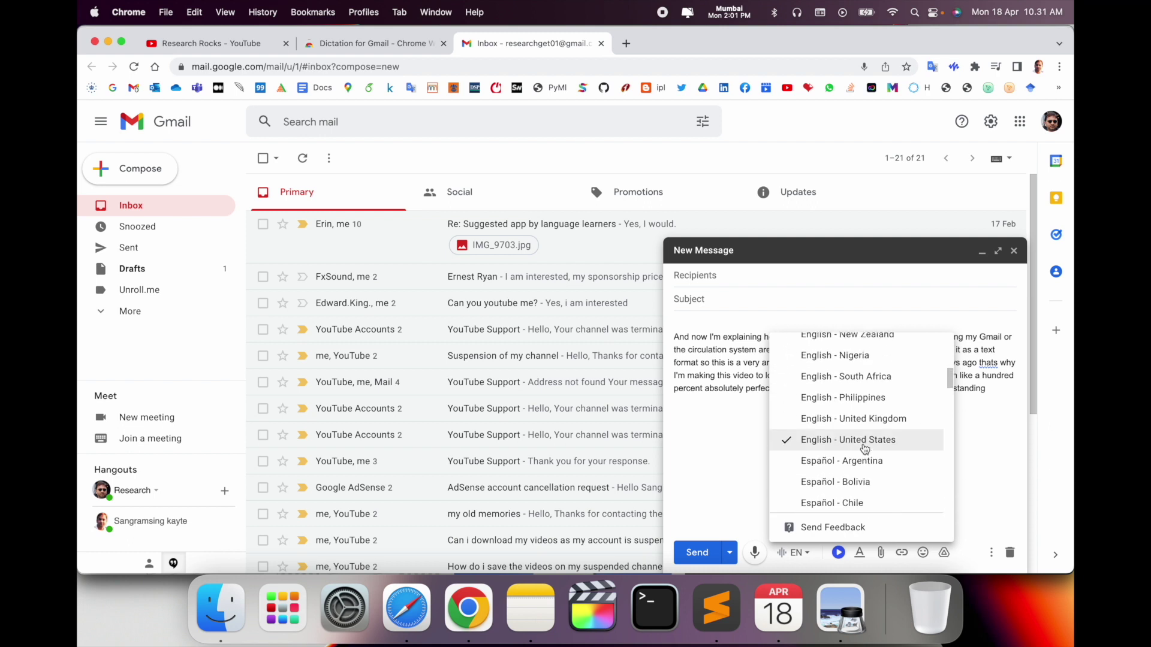
scroll(864, 448, up, 2)
scroll(864, 447, up, 2)
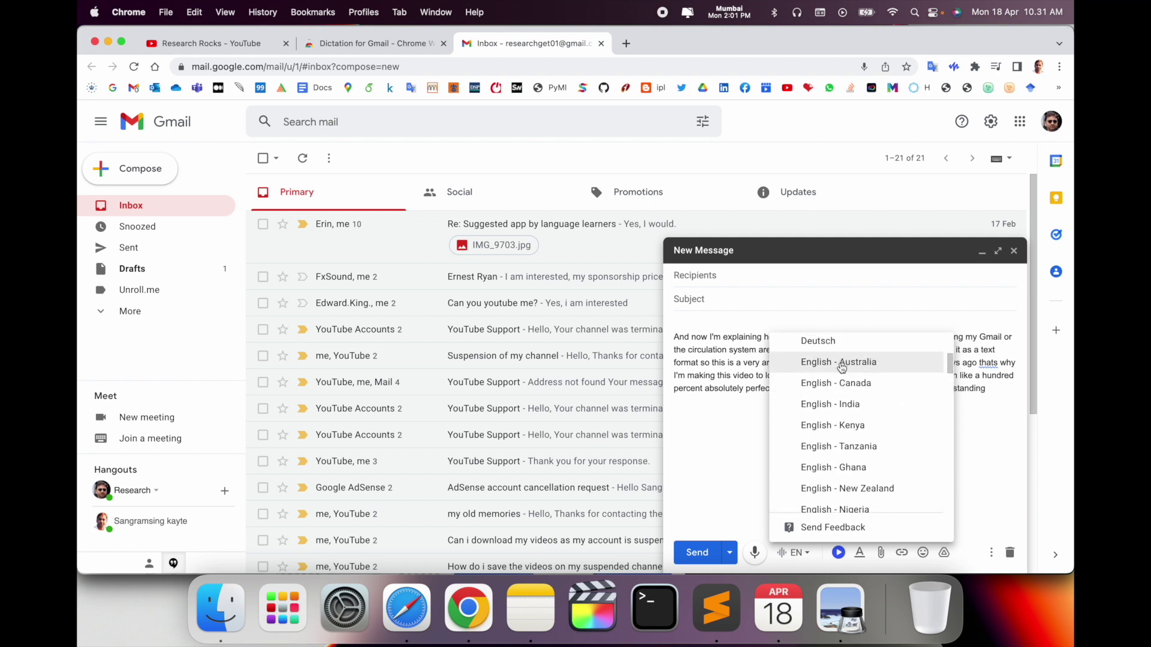
click(837, 405)
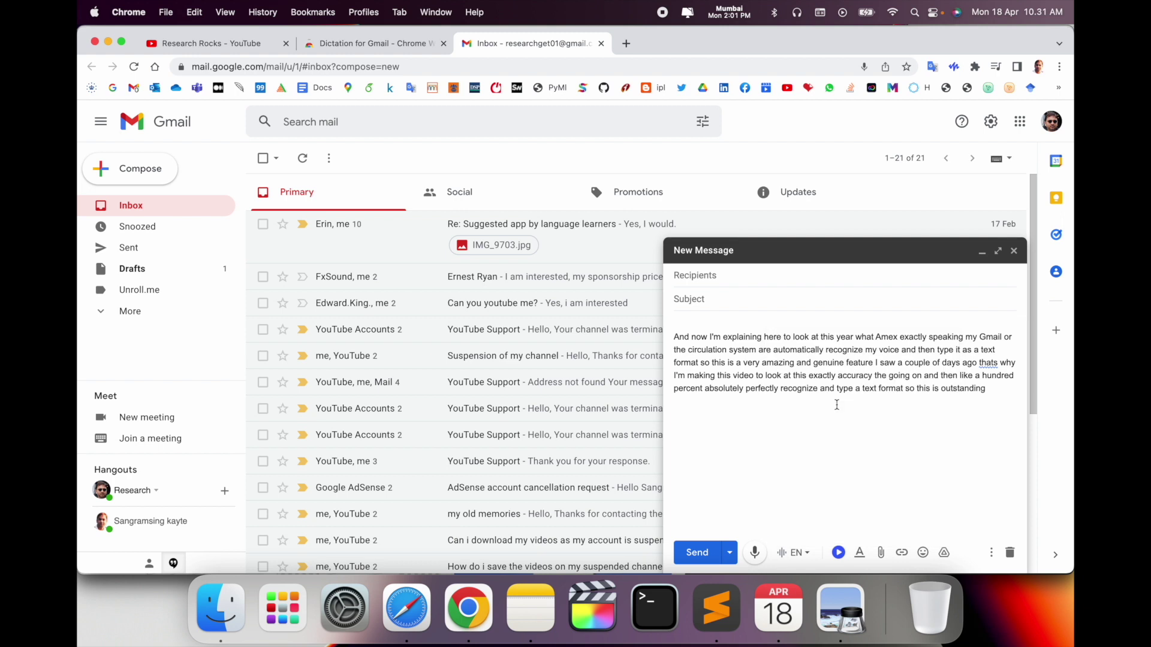
click(809, 553)
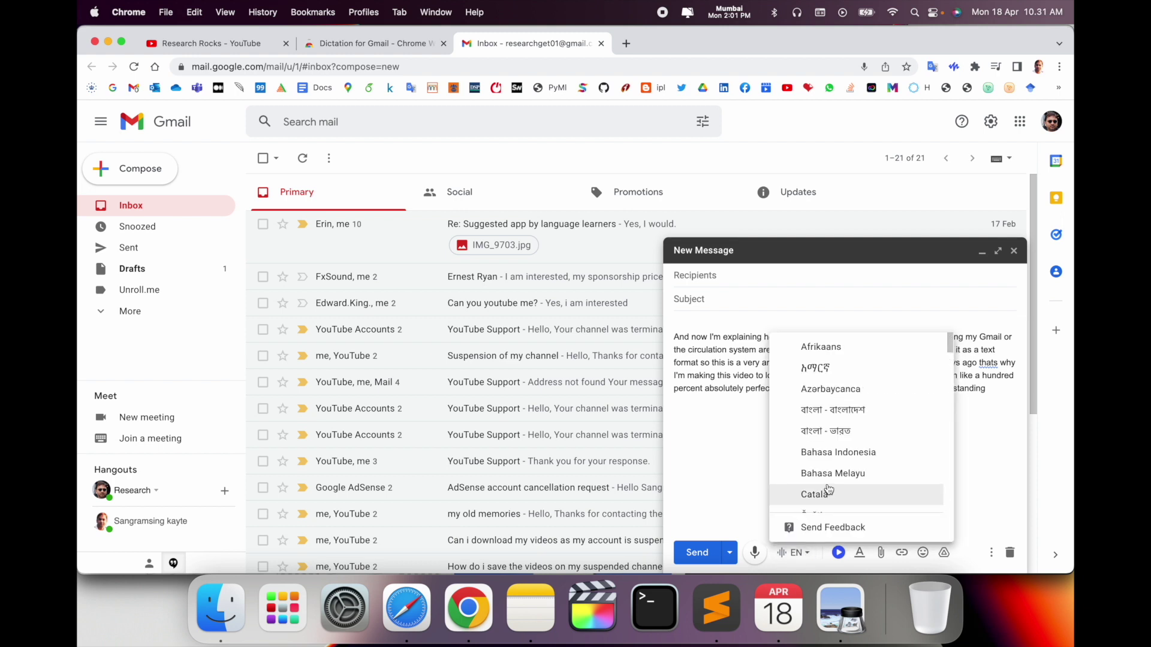
scroll(828, 490, down, 5)
scroll(832, 499, down, 2)
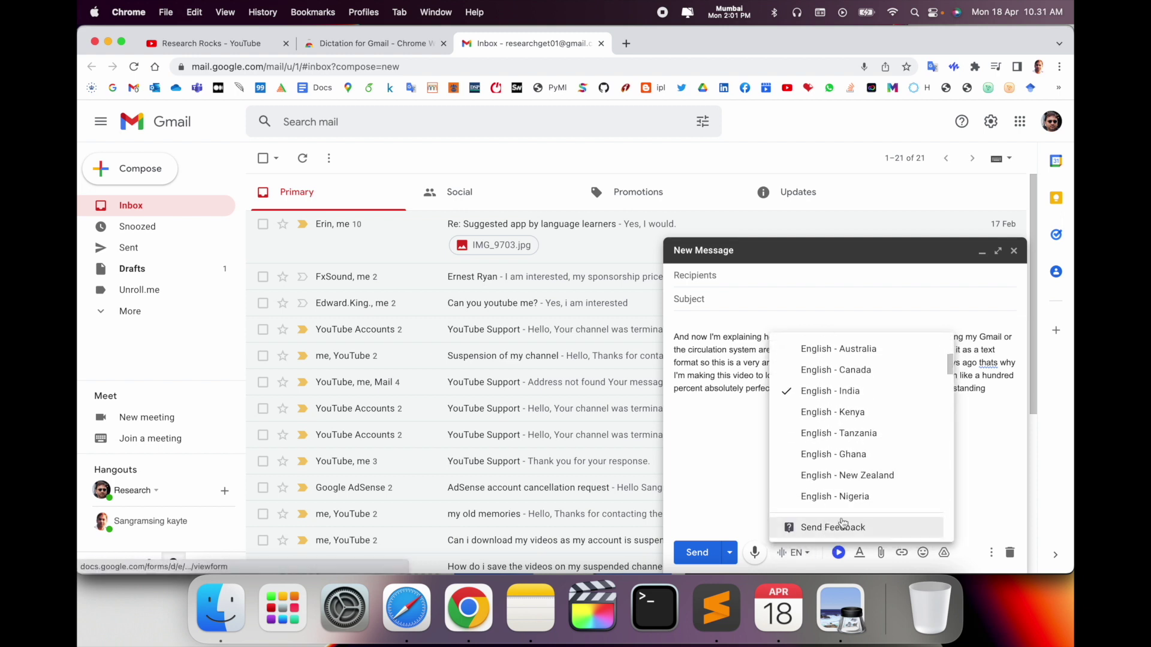
scroll(863, 475, down, 3)
scroll(863, 475, down, 3)
scroll(863, 475, down, 3)
scroll(865, 475, down, 3)
scroll(849, 398, down, 3)
scroll(846, 401, down, 3)
scroll(845, 402, down, 3)
scroll(844, 404, down, 3)
scroll(845, 403, down, 3)
scroll(844, 405, down, 3)
scroll(844, 414, down, 3)
scroll(844, 428, down, 3)
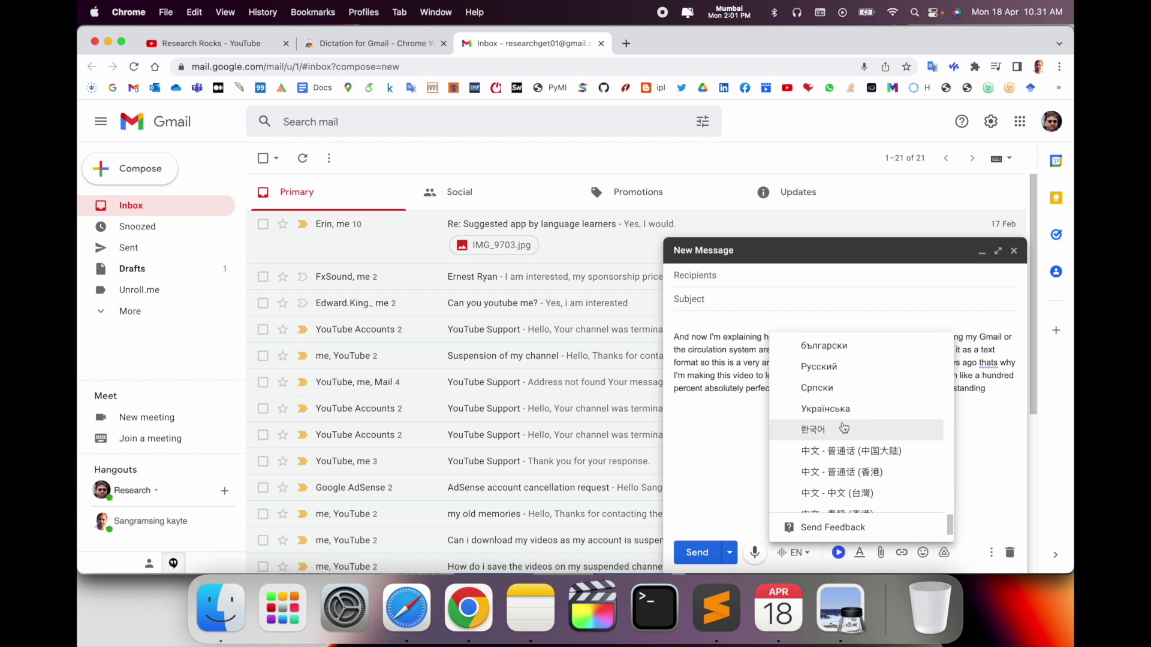
scroll(844, 429, down, 3)
click(816, 480)
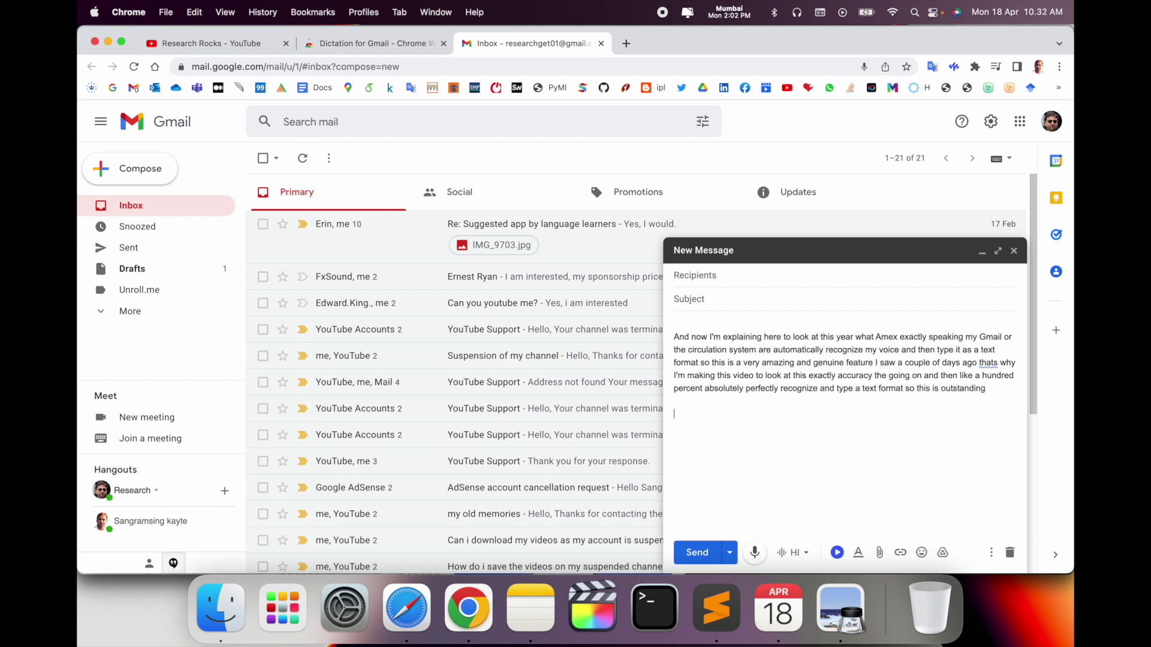
- Dictate a two-line Hindi paragraph below the English text about sending email to anyone
click(754, 554)
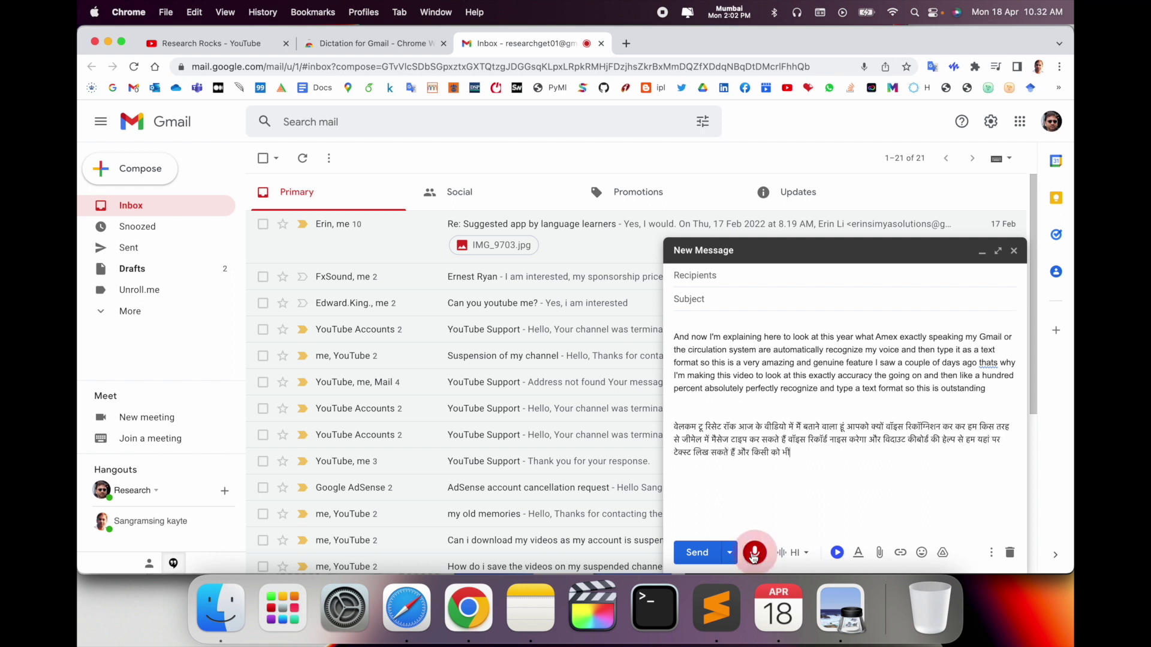
click(755, 555)
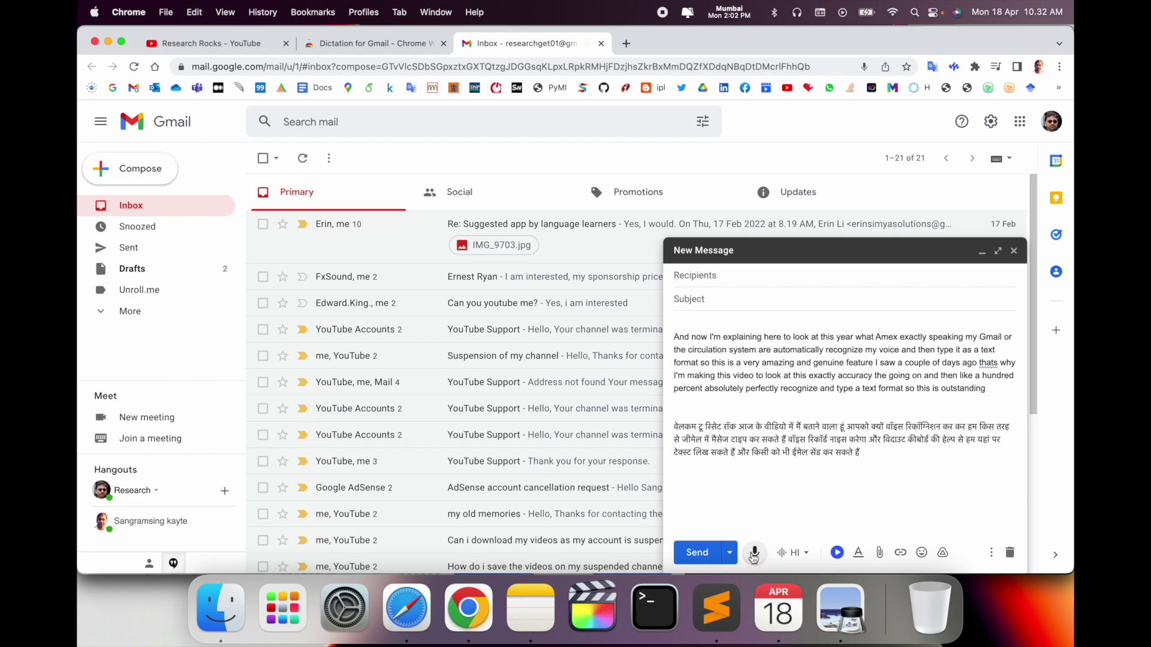